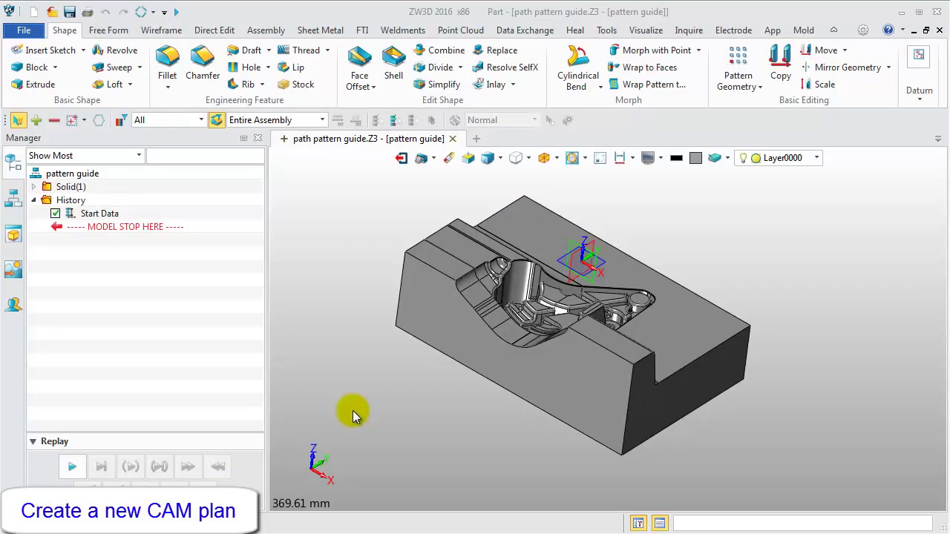
- Create a new CAM plan for the pattern guide from the Default template
click(420, 159)
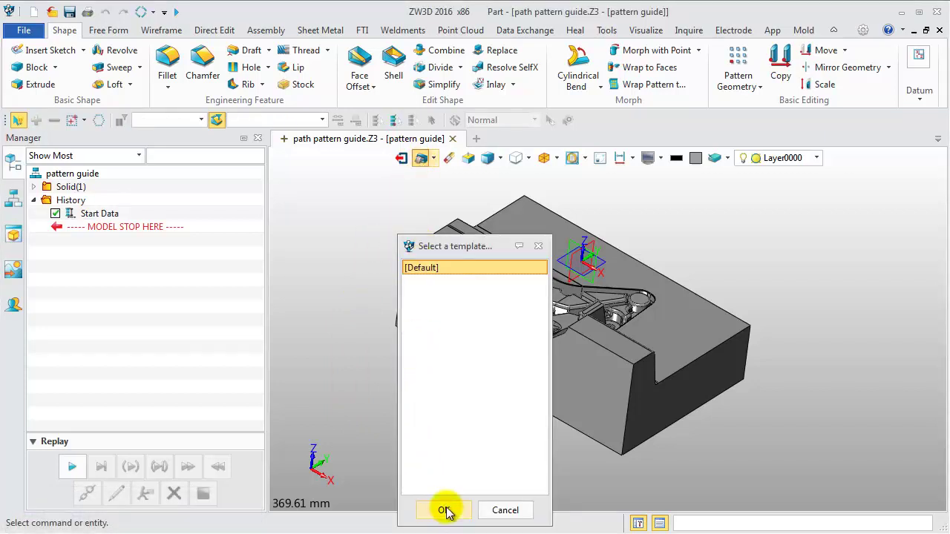
click(443, 511)
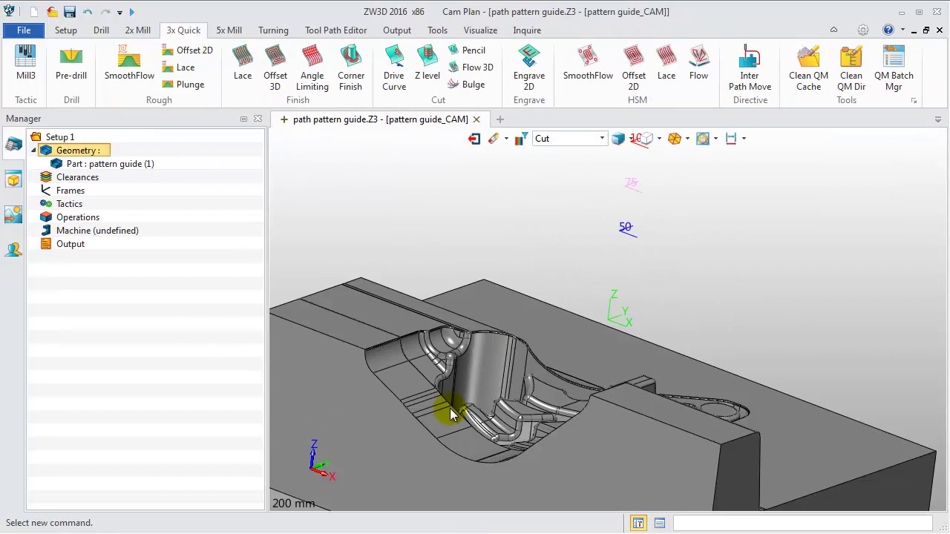
scroll(450, 410, down, 2)
mouse_move(424, 403)
middle_down()
mouse_move(377, 347)
mouse_move(365, 361)
middle_up()
scroll(456, 269, down, 1)
scroll(503, 275, down, 1)
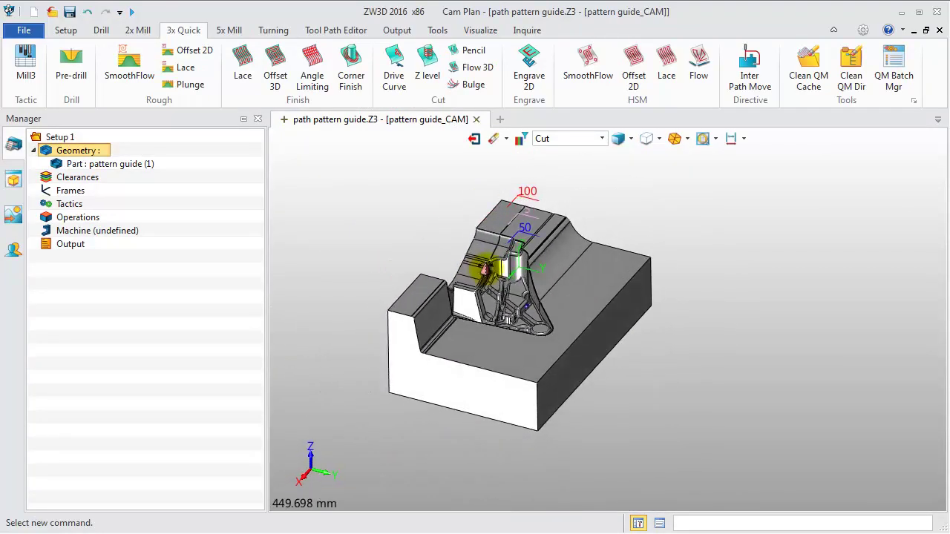
- Add a stock block around the part with default dimensions and hide it
click(65, 30)
click(73, 60)
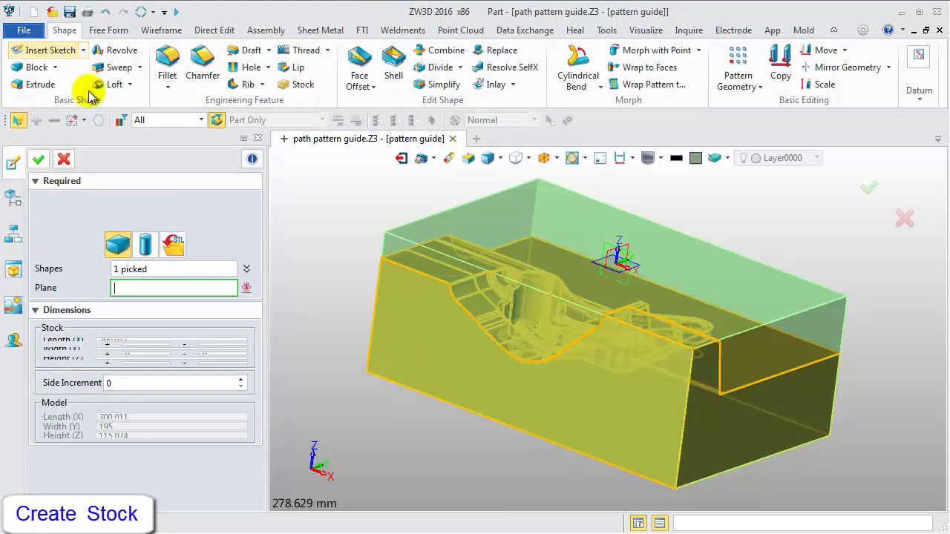
click(39, 162)
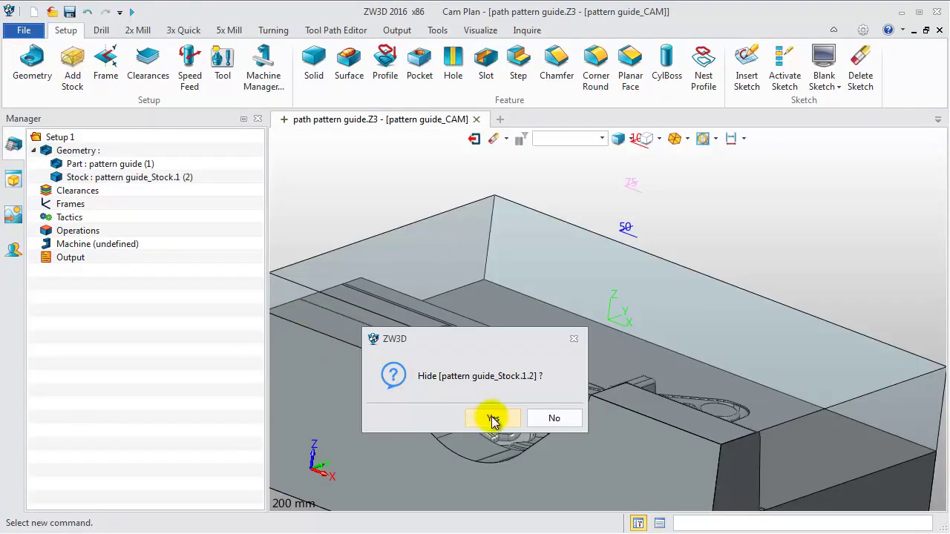
click(493, 420)
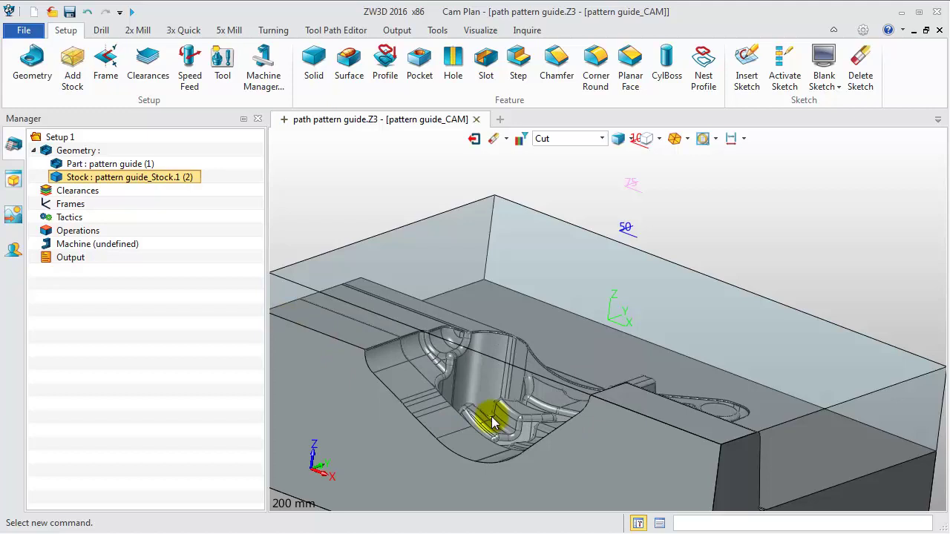
scroll(491, 421, down, 2)
- Create an Offset 2D roughing operation using the Part and Stock as its features
scroll(493, 420, down, 2)
middle_drag(493, 420, 490, 342)
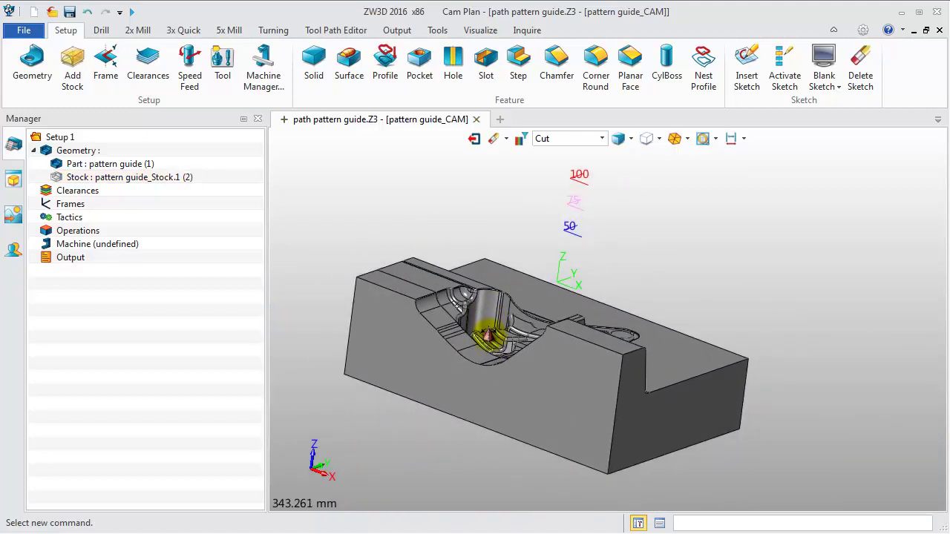
click(172, 31)
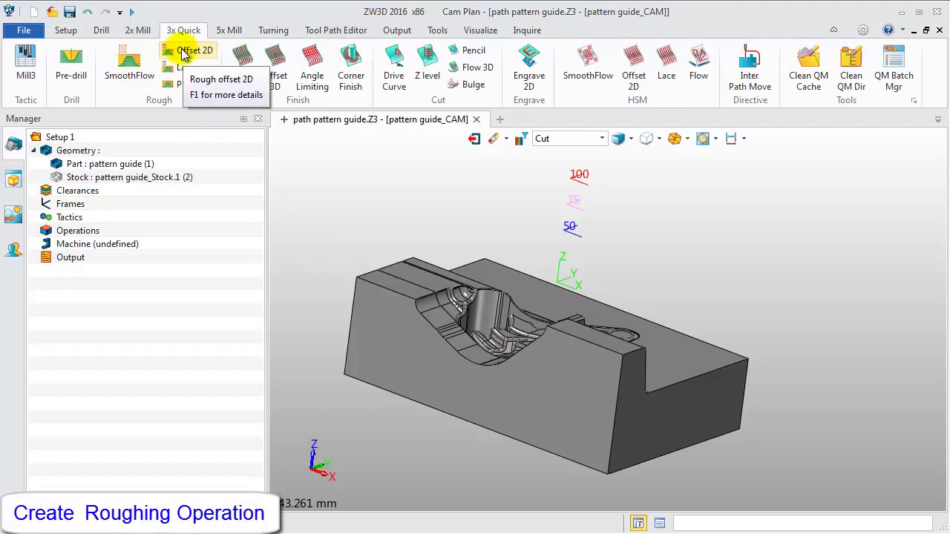
click(184, 56)
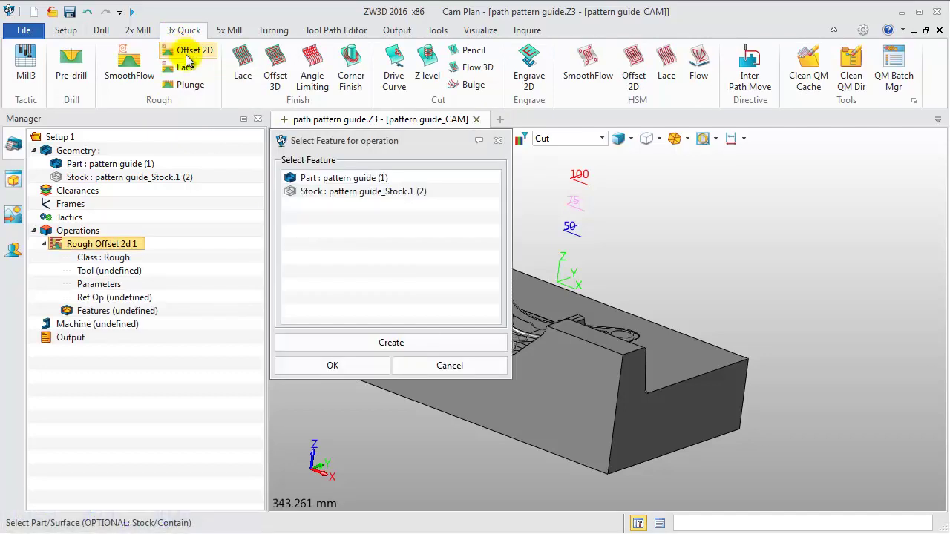
click(312, 179)
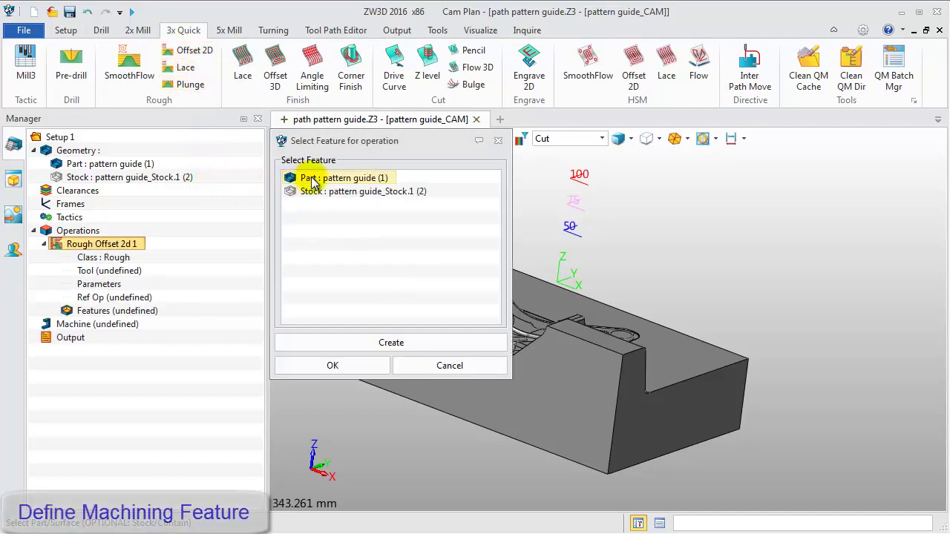
click(312, 182)
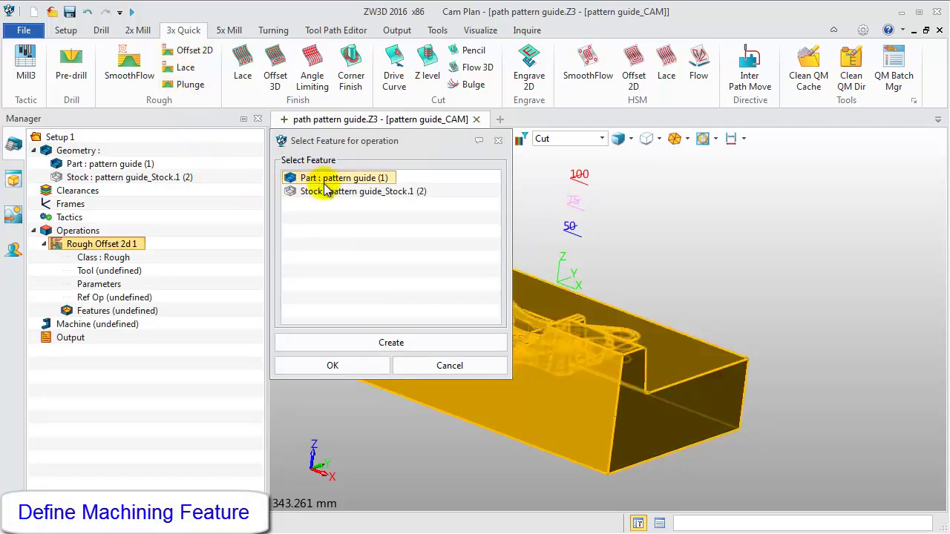
click(332, 193)
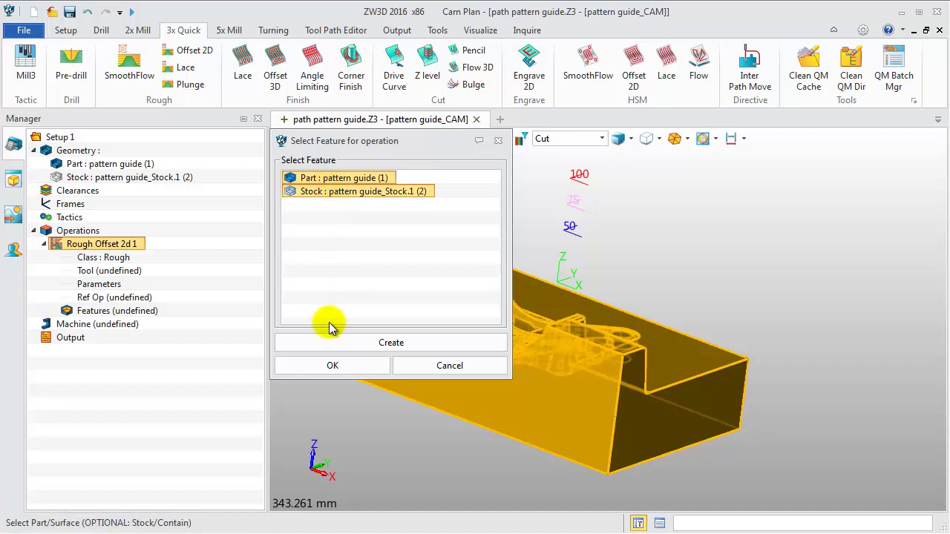
click(331, 366)
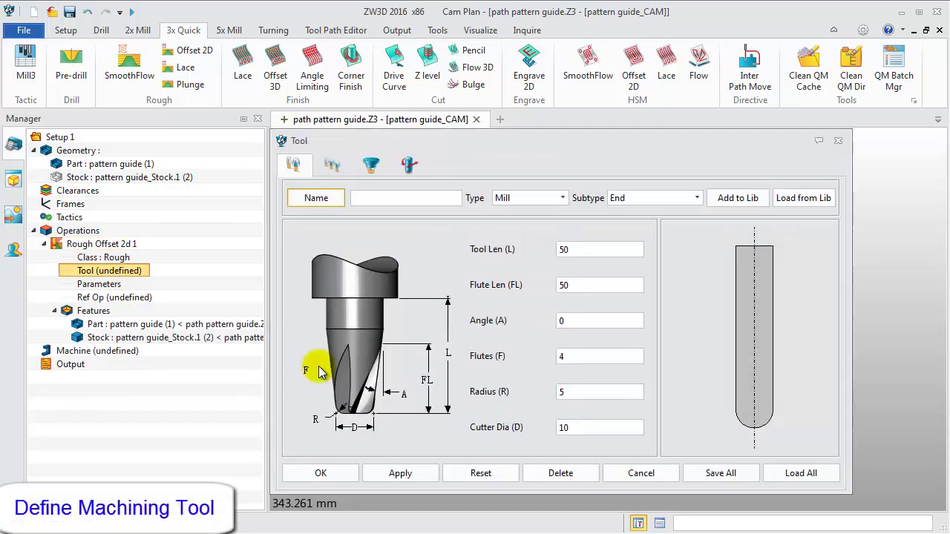
- Define the cutting tool named D20R2 with corner radius 2
click(383, 201)
text(D)
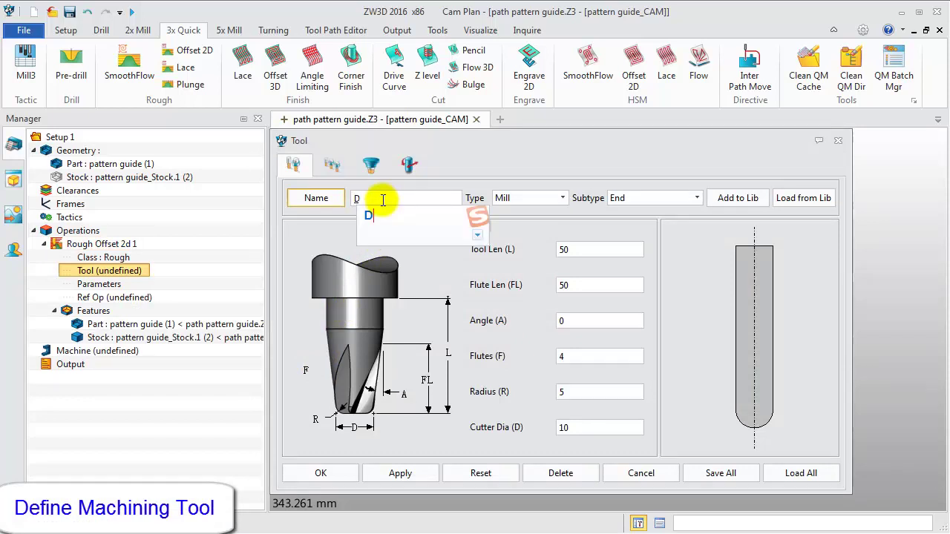
text(20)
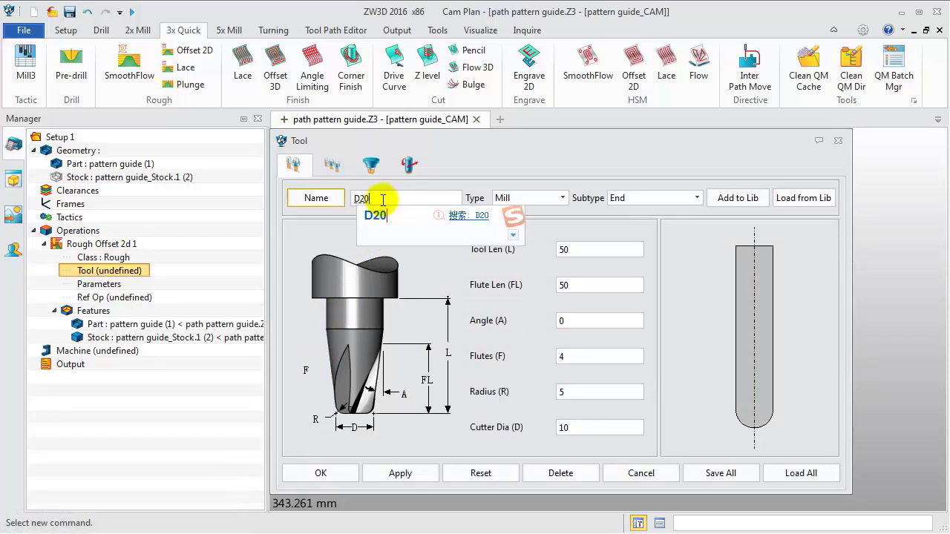
text(R)
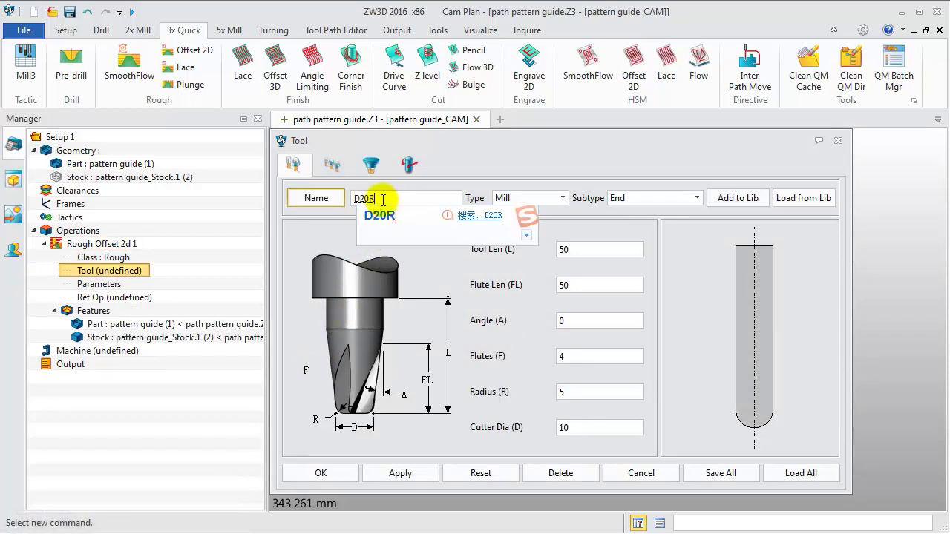
text(2)
key(Return)
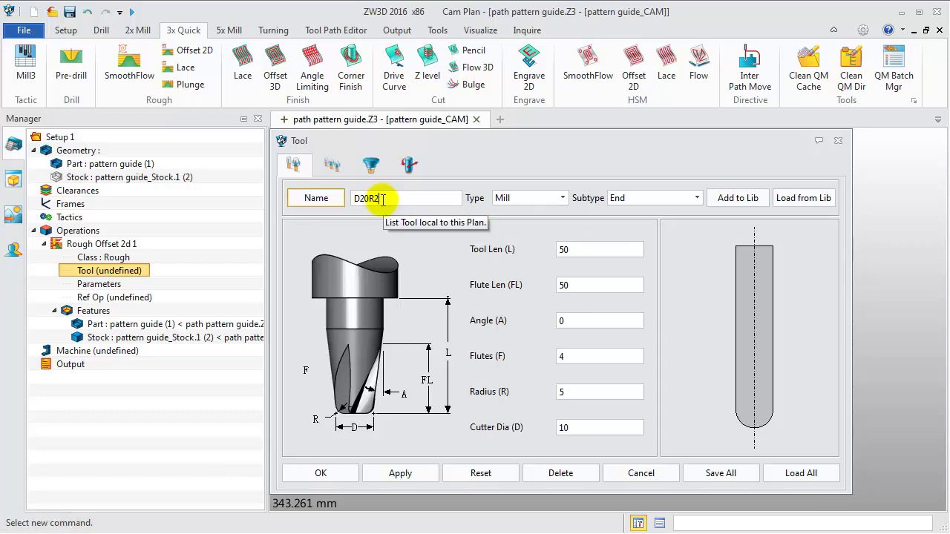
double_click(561, 392)
text(2)
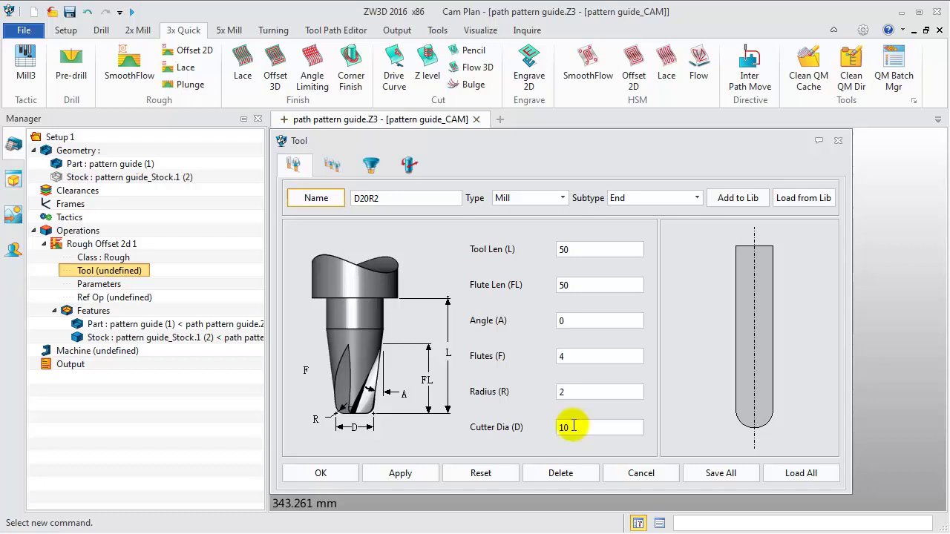
double_click(562, 428)
text(20)
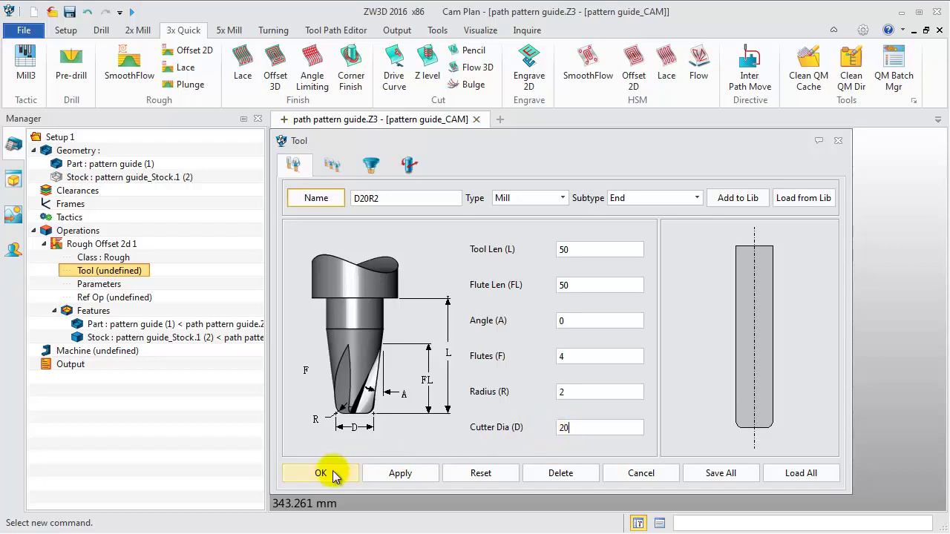
click(327, 473)
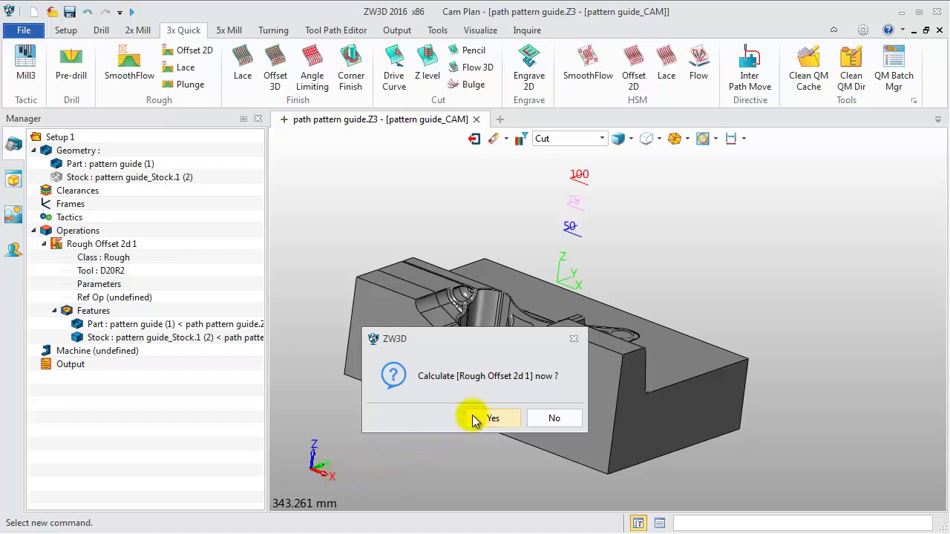
- Set surface and Z surface thickness to 0.5 under Primary parameters
click(542, 420)
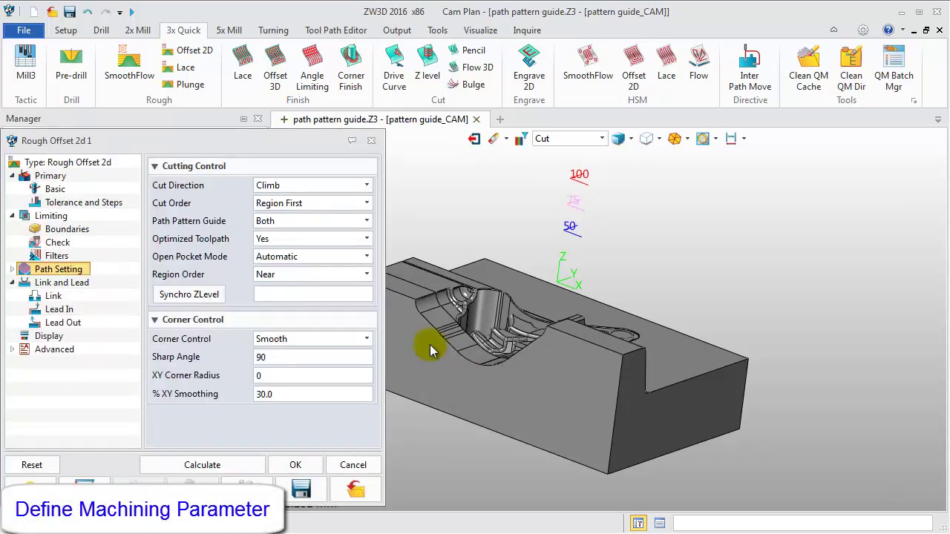
click(49, 176)
mouse_move(312, 274)
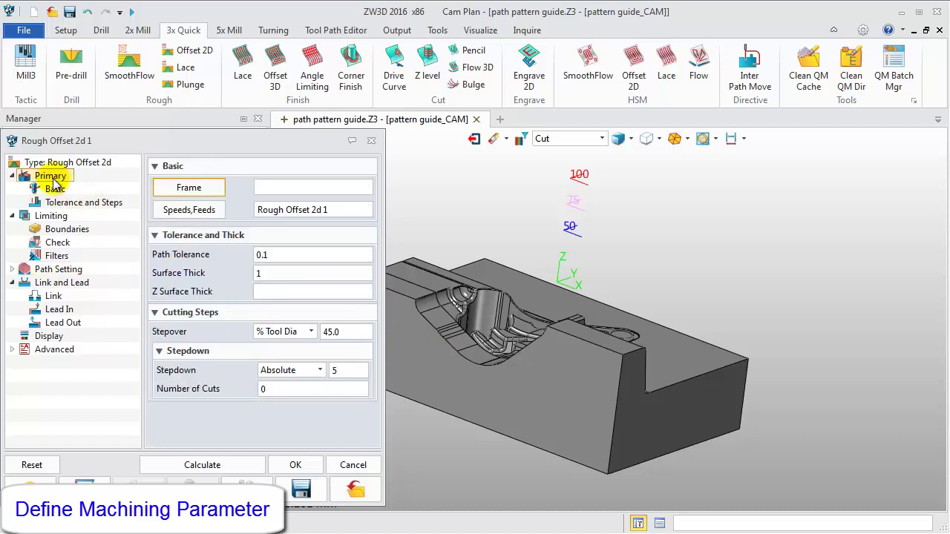
click(266, 275)
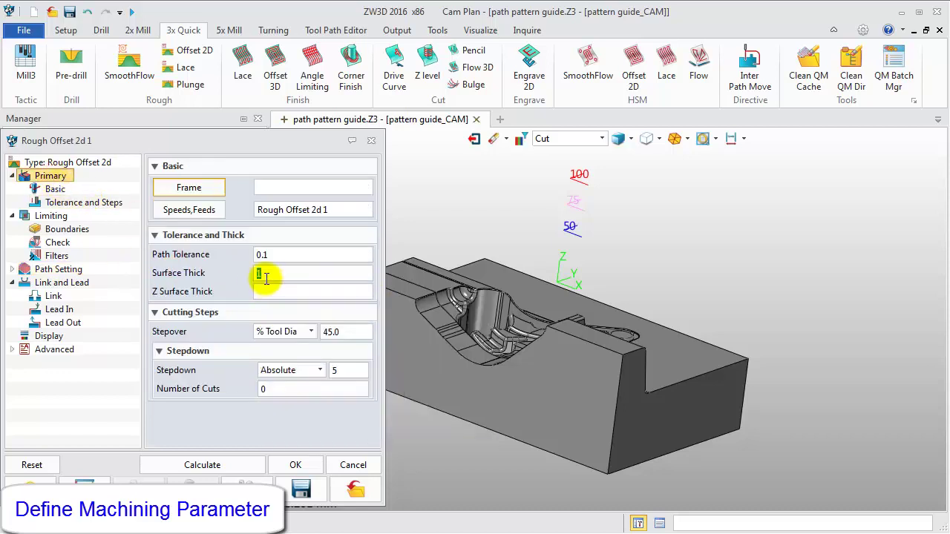
text(0.5)
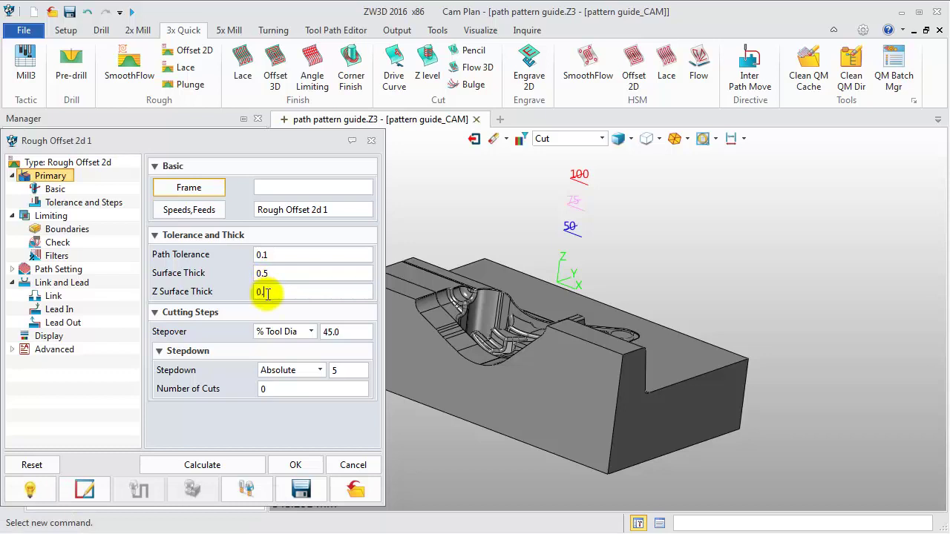
click(344, 371)
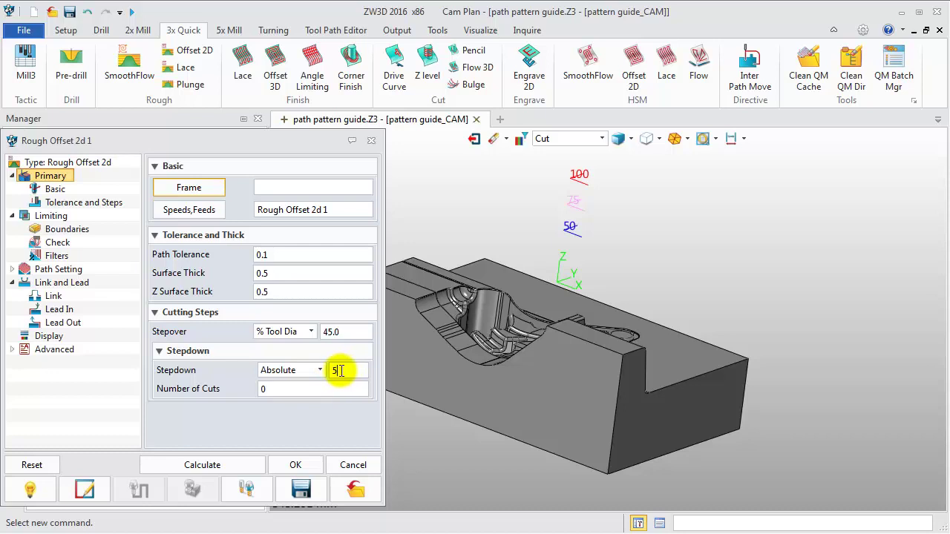
- Set Path Pattern Guide to Part and calculate the toolpath
click(51, 216)
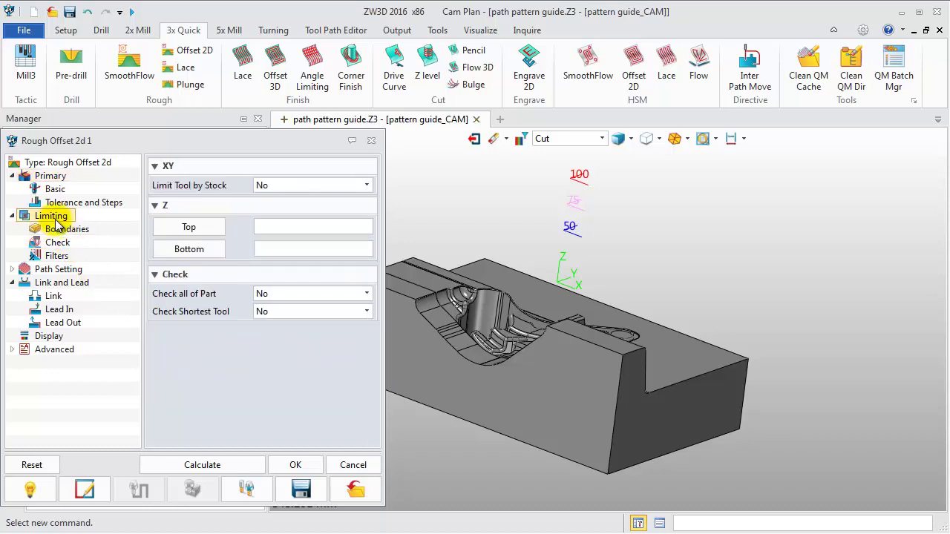
click(64, 270)
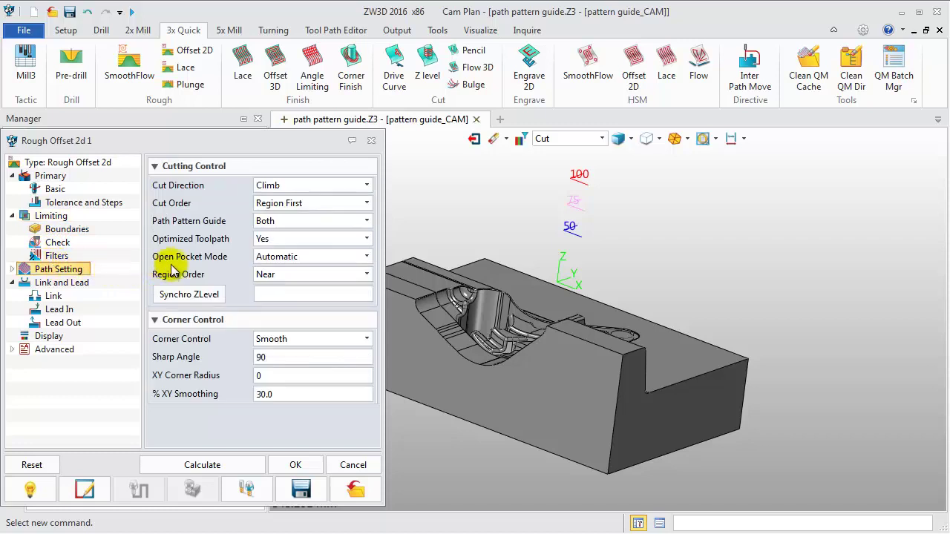
click(271, 221)
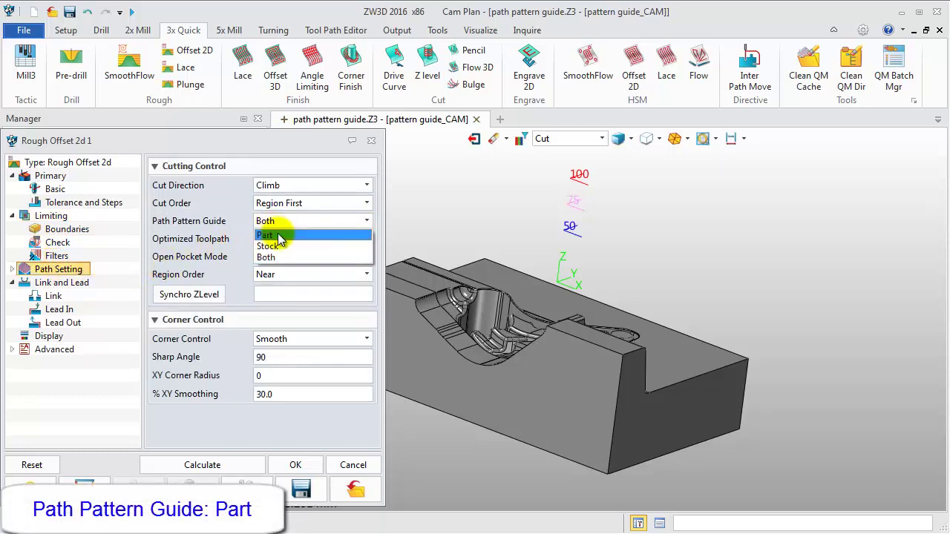
click(279, 236)
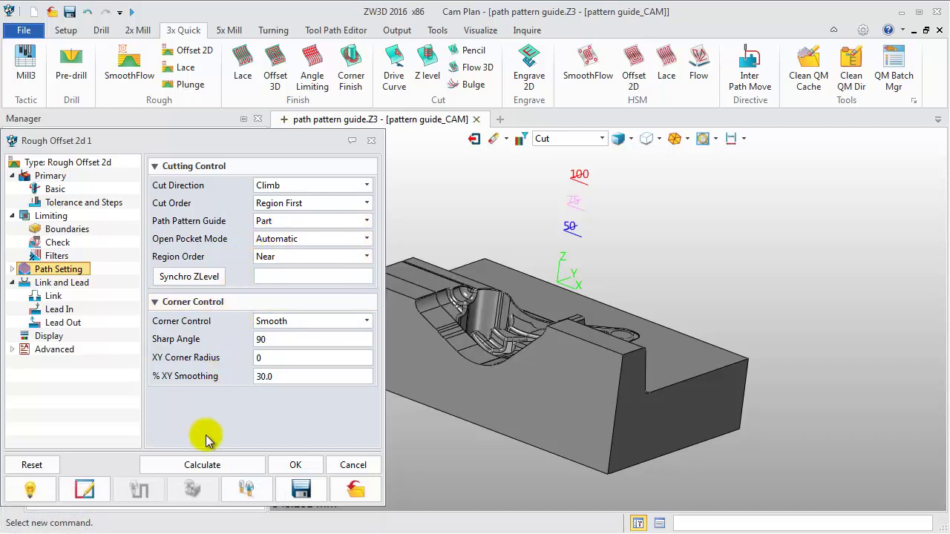
click(201, 465)
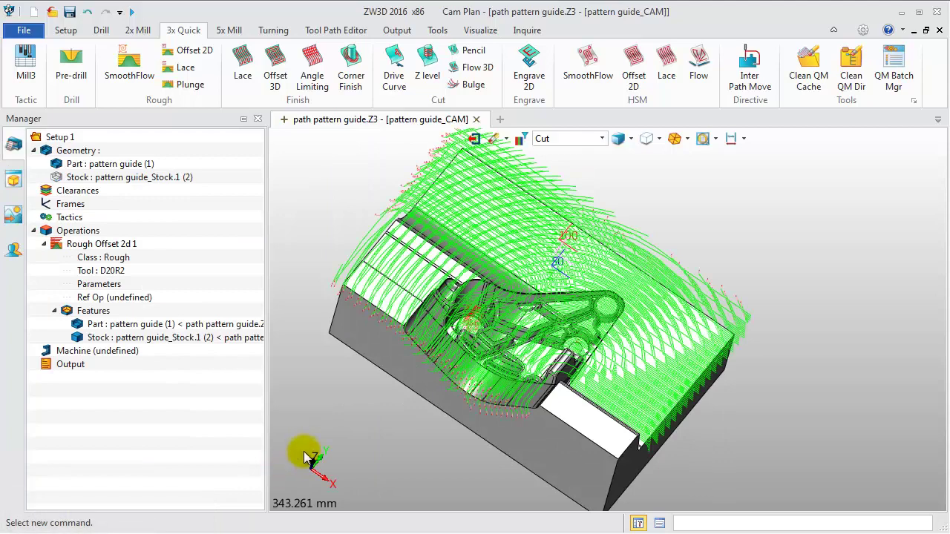
- View the toolpath from the top, zoomed out, and select Rough Offset 2d 1's Parameters
click(305, 456)
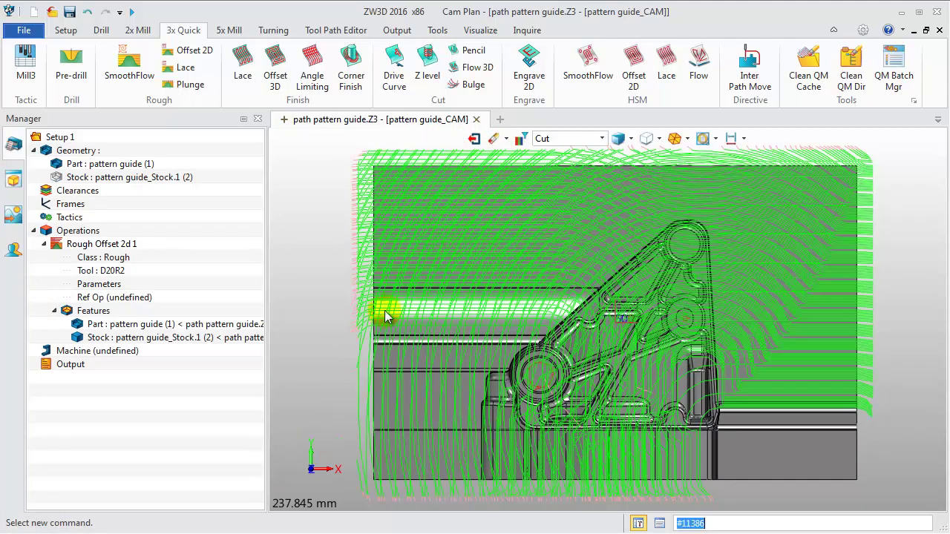
scroll(334, 296, down, 2)
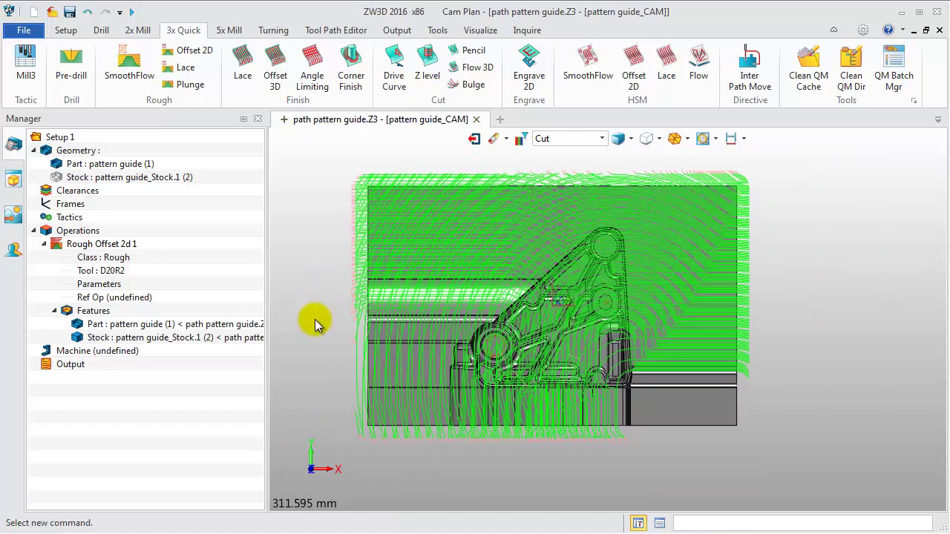
click(115, 288)
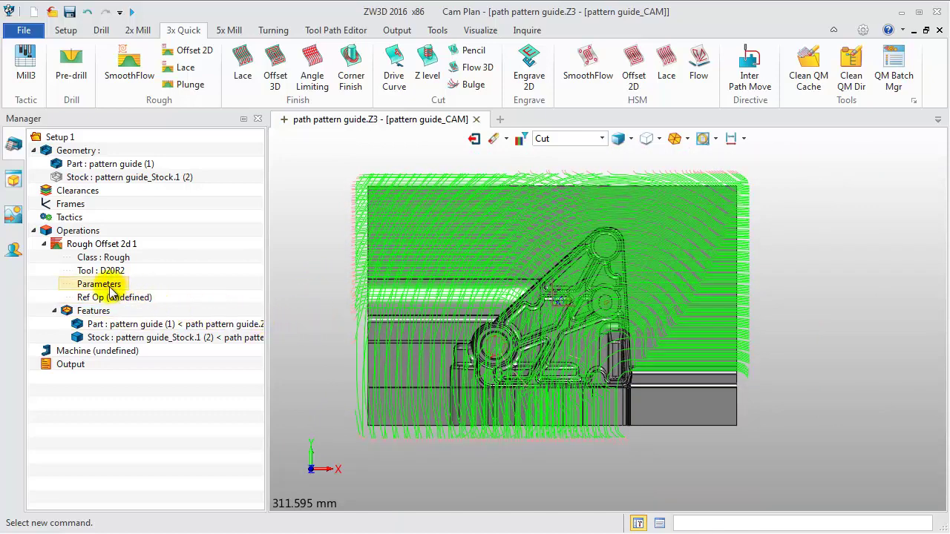
- Confirm Z limits Top -40 and Bottom -45, then recalculate Rough Offset 2d 1
double_click(112, 290)
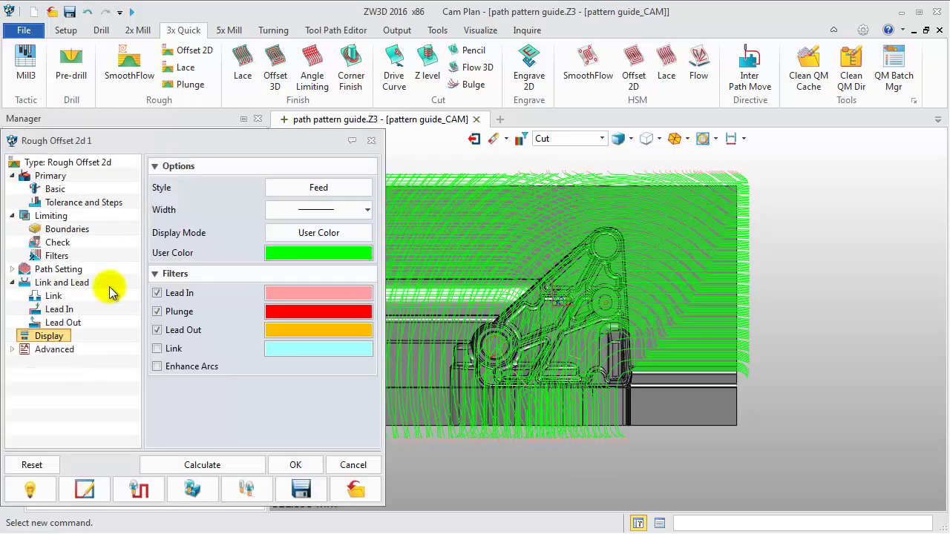
click(49, 216)
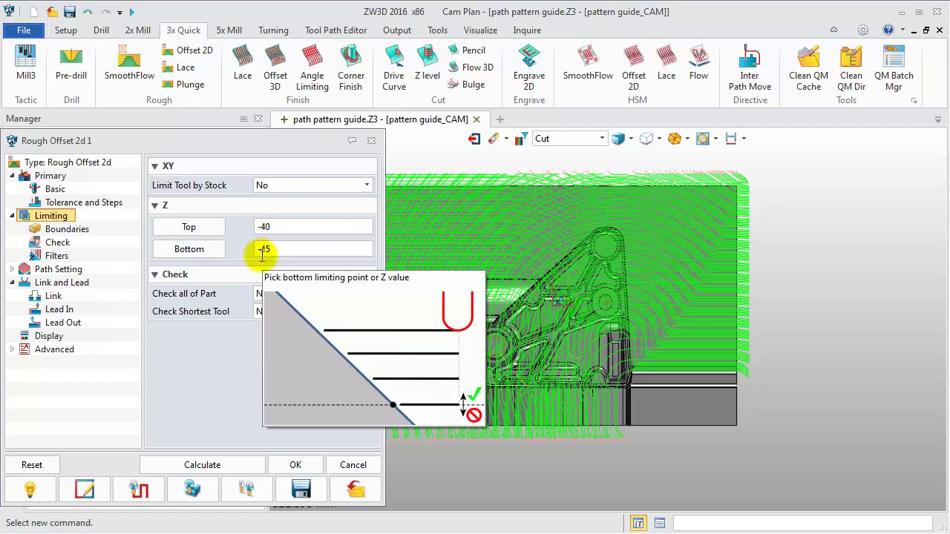
click(235, 466)
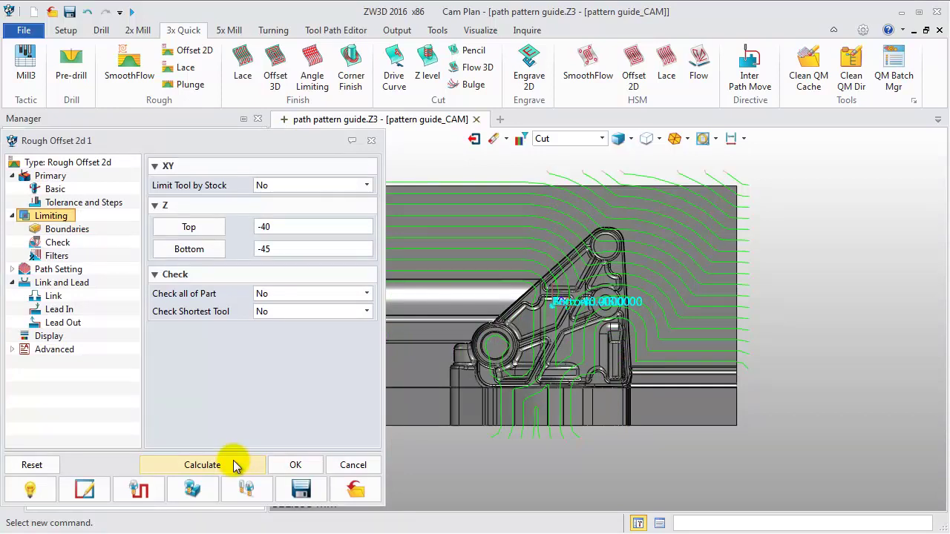
click(290, 464)
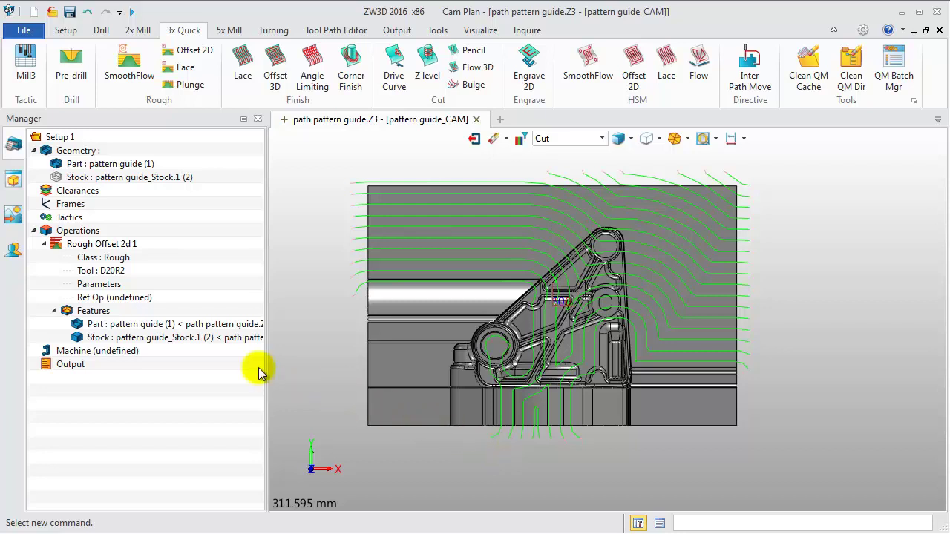
- Duplicate Rough Offset 2d 1, then hide and collapse the original operation
click(104, 246)
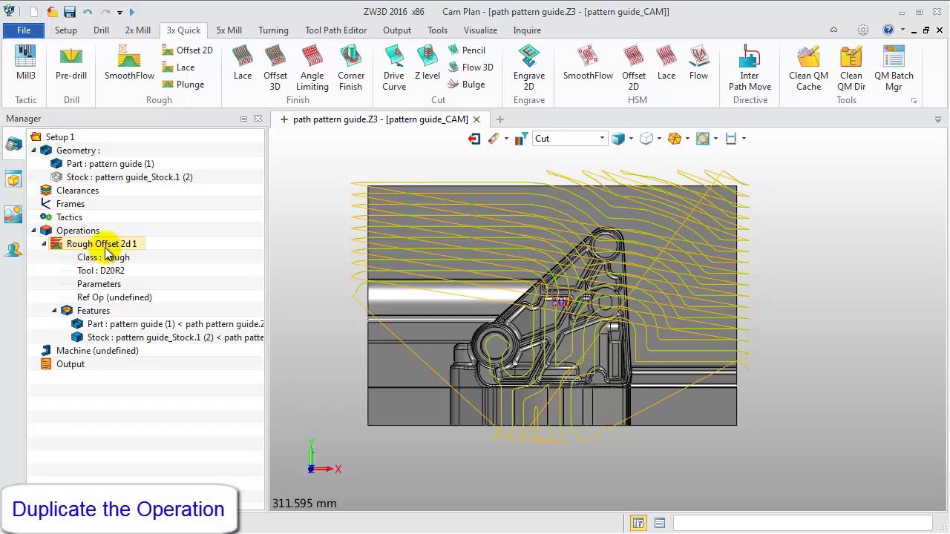
right_click(108, 253)
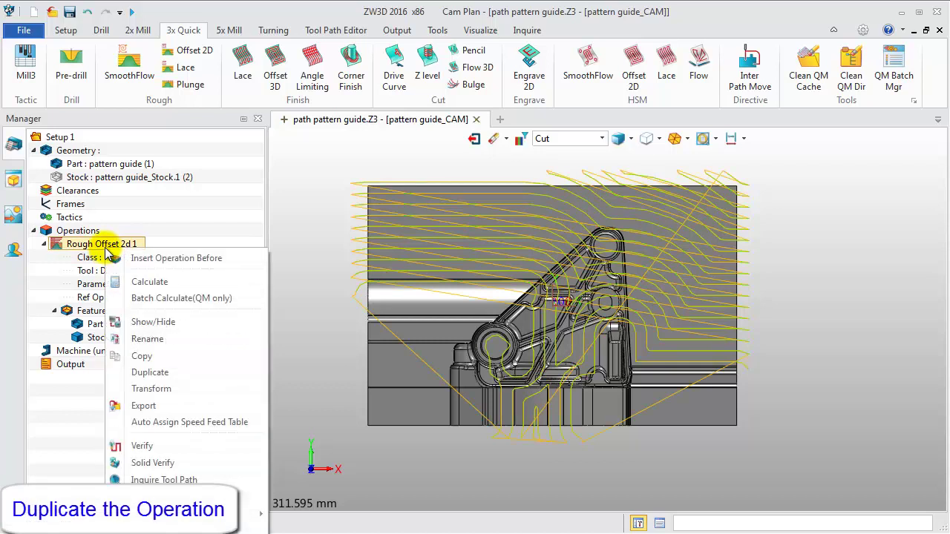
click(162, 373)
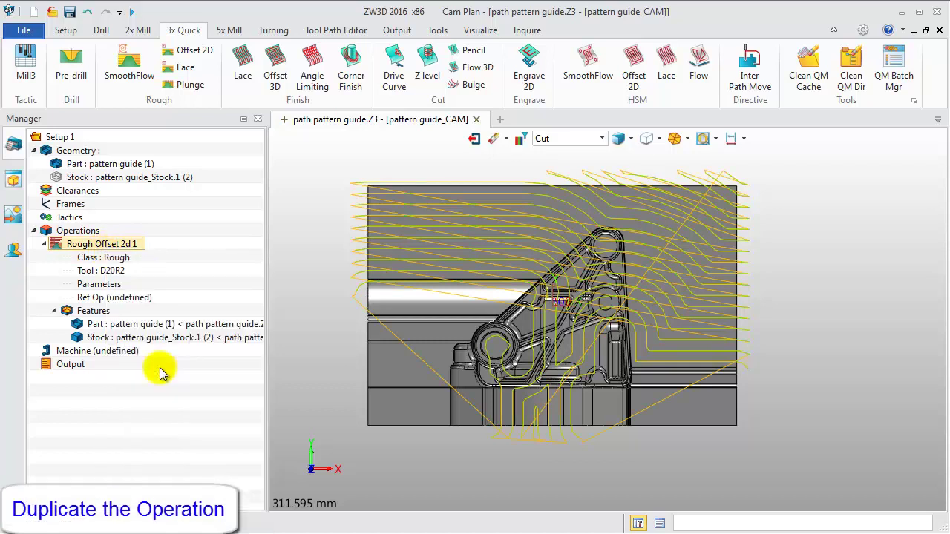
click(47, 246)
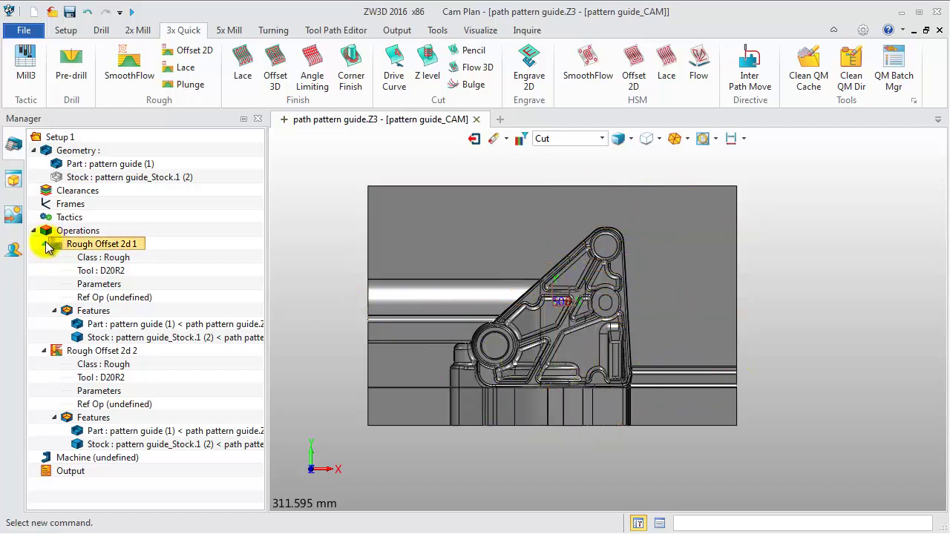
click(45, 245)
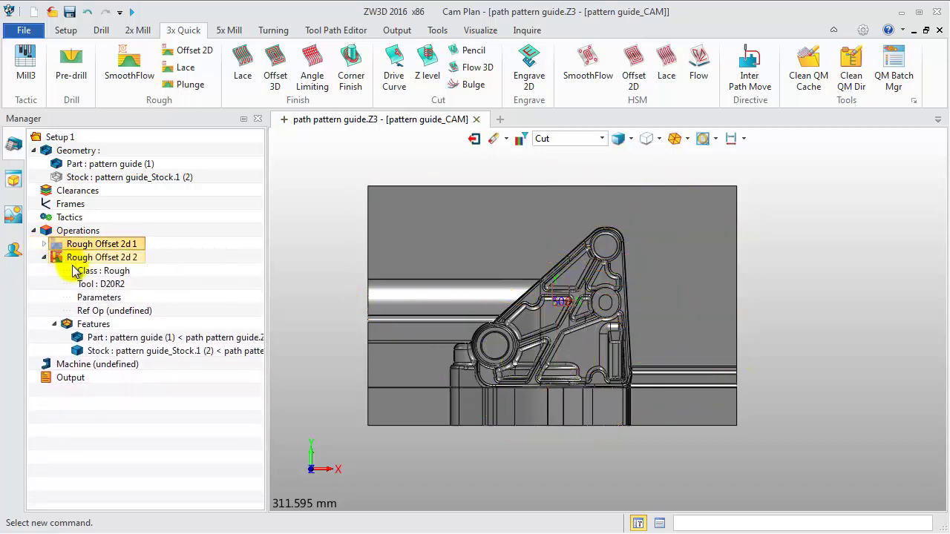
- Set Rough Offset 2d 2's guide to Stock, Open Pocket Mode to Any, and recalculate
double_click(107, 298)
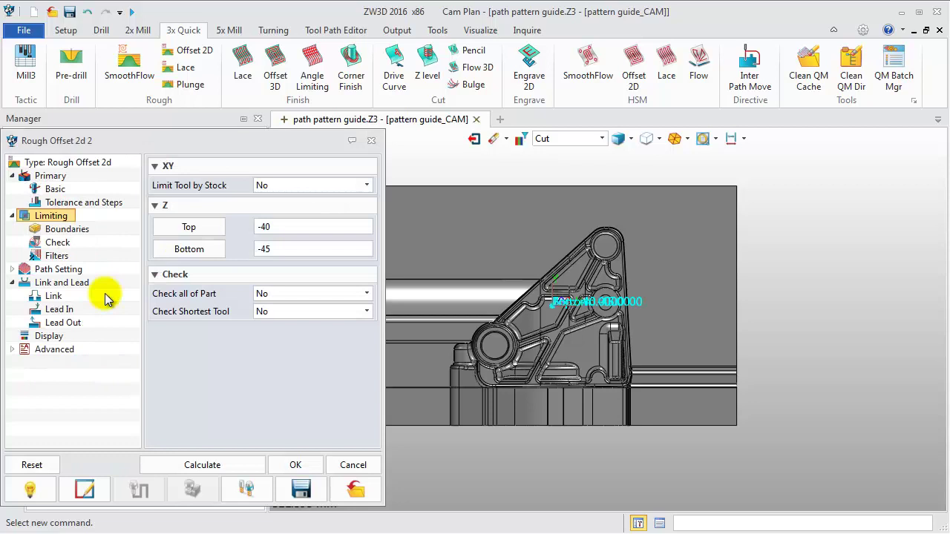
click(72, 271)
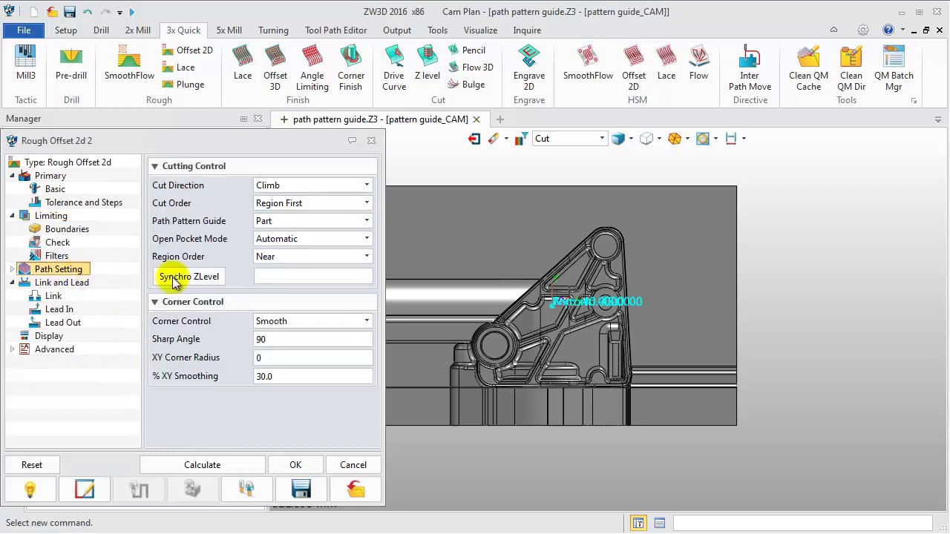
click(305, 222)
click(304, 246)
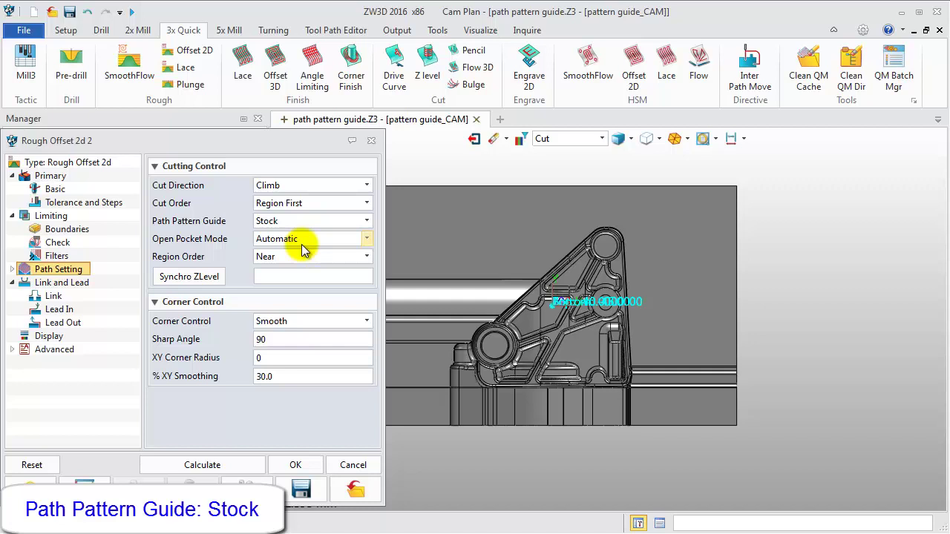
click(302, 249)
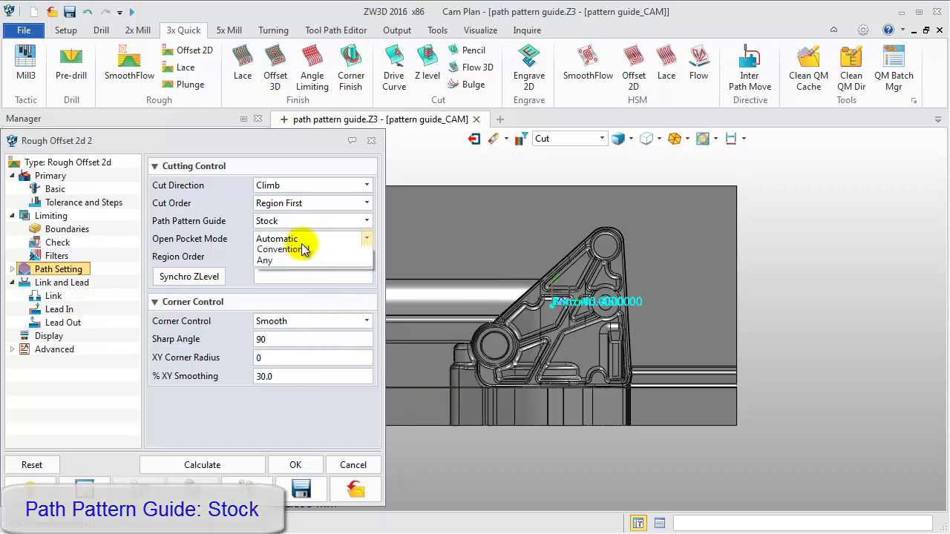
click(290, 289)
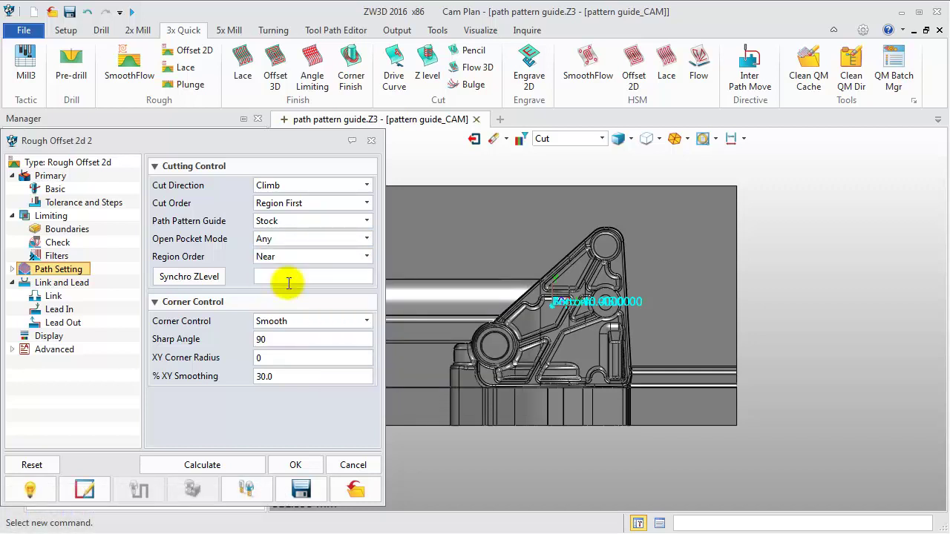
click(203, 460)
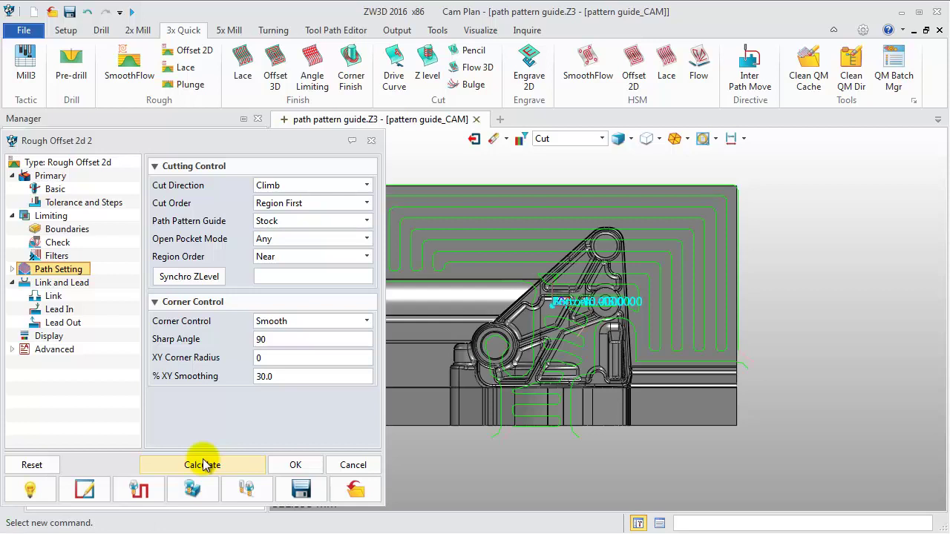
click(280, 464)
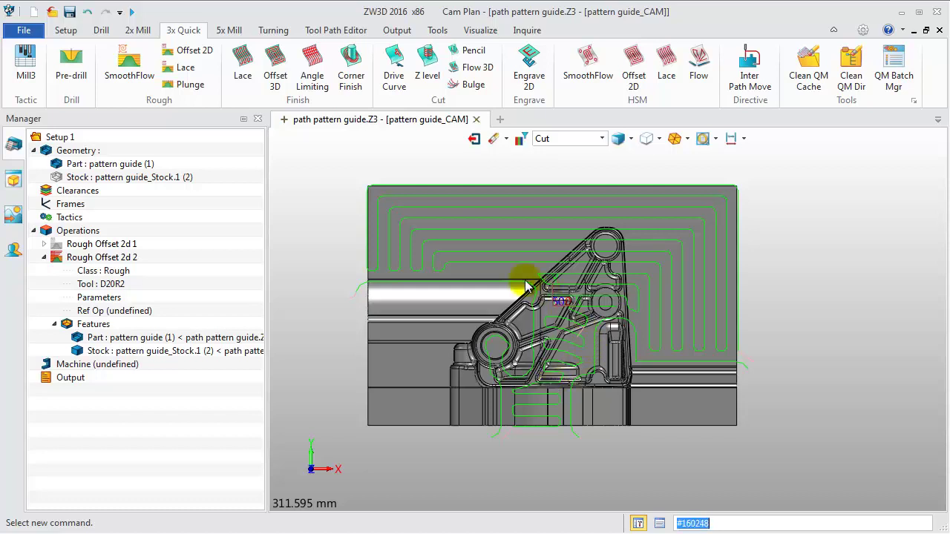
- Hide Rough Offset 2d 2's toolpath, duplicate it, and collapse it
click(54, 257)
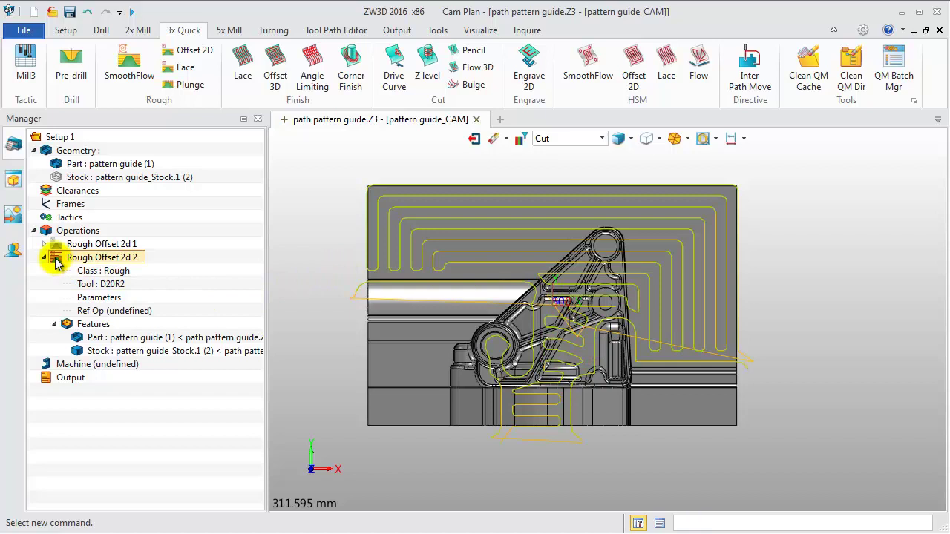
click(57, 258)
right_click(57, 264)
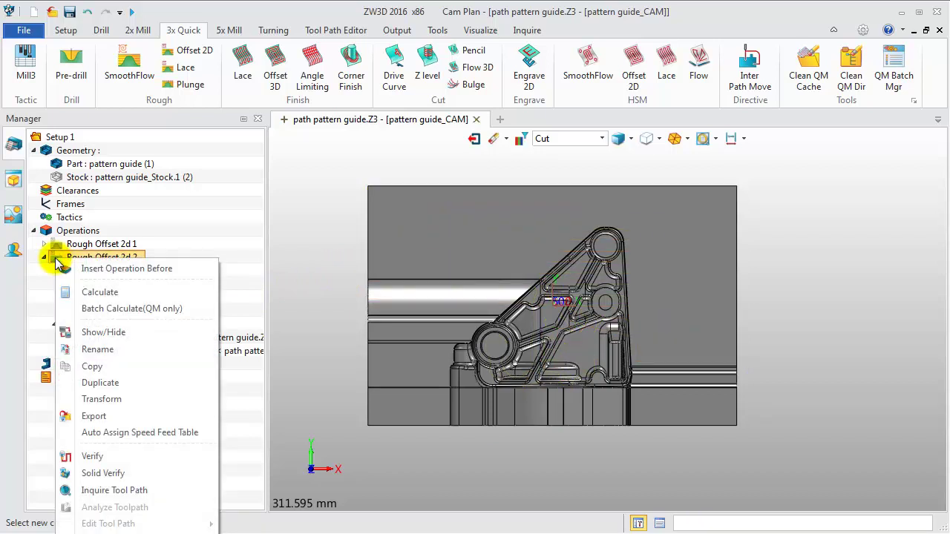
click(124, 383)
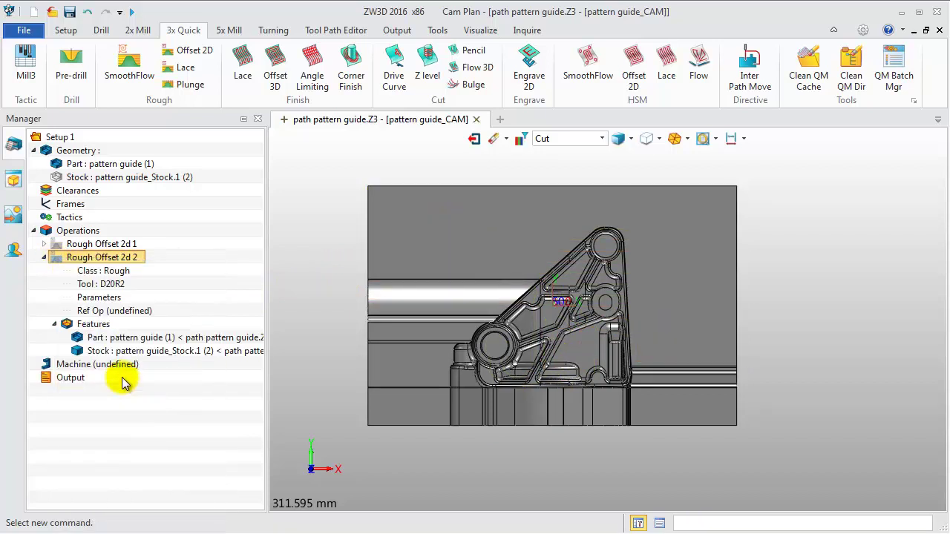
click(44, 257)
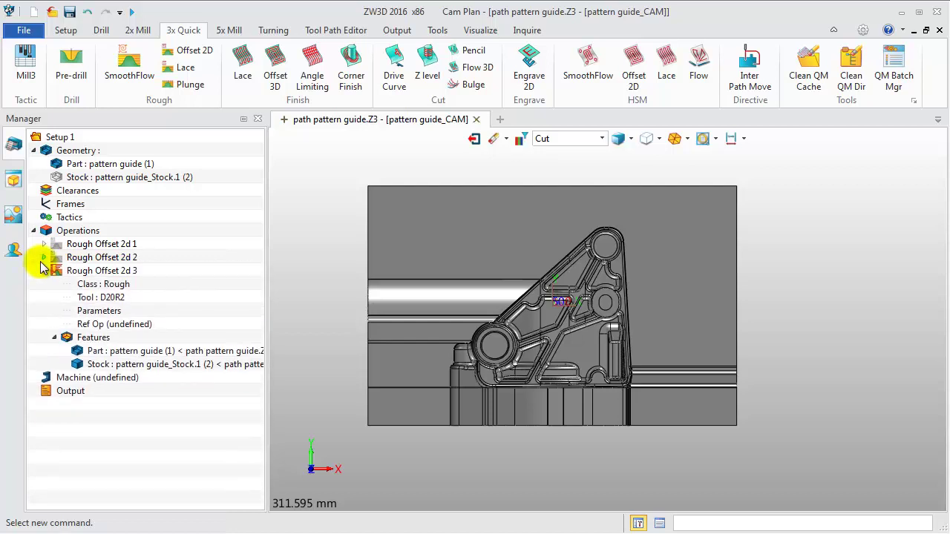
- Set Rough Offset 2d 3's guide to Both, Optimized Toolpath to No, and recalculate
double_click(109, 313)
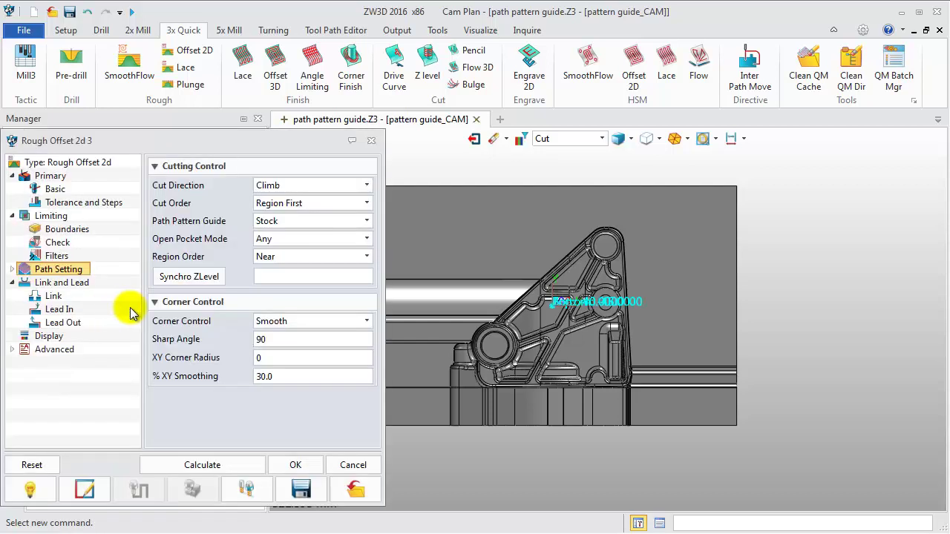
click(294, 225)
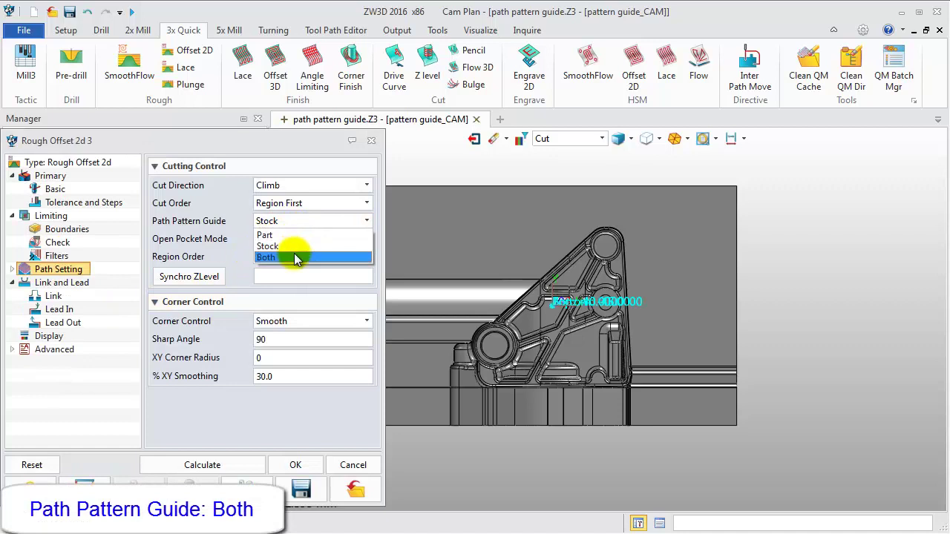
click(295, 257)
click(306, 239)
click(308, 264)
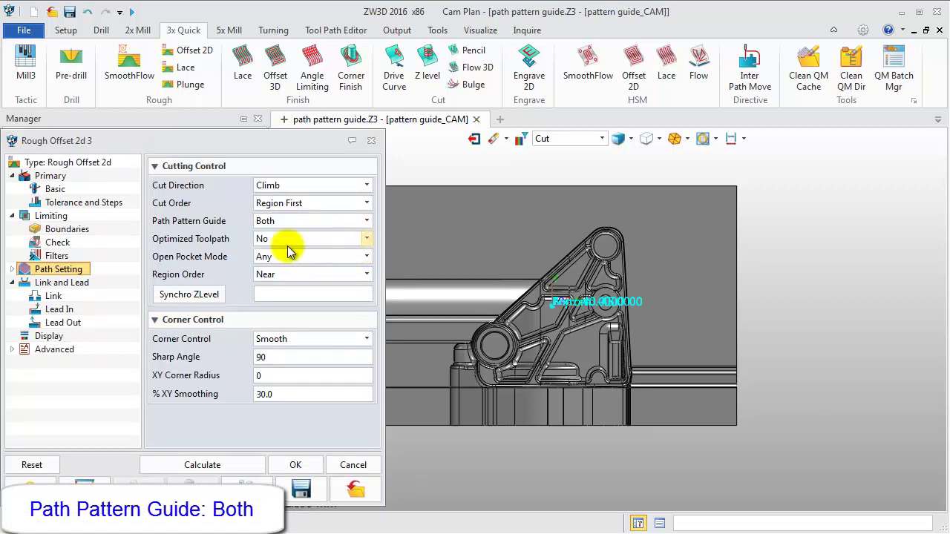
click(197, 462)
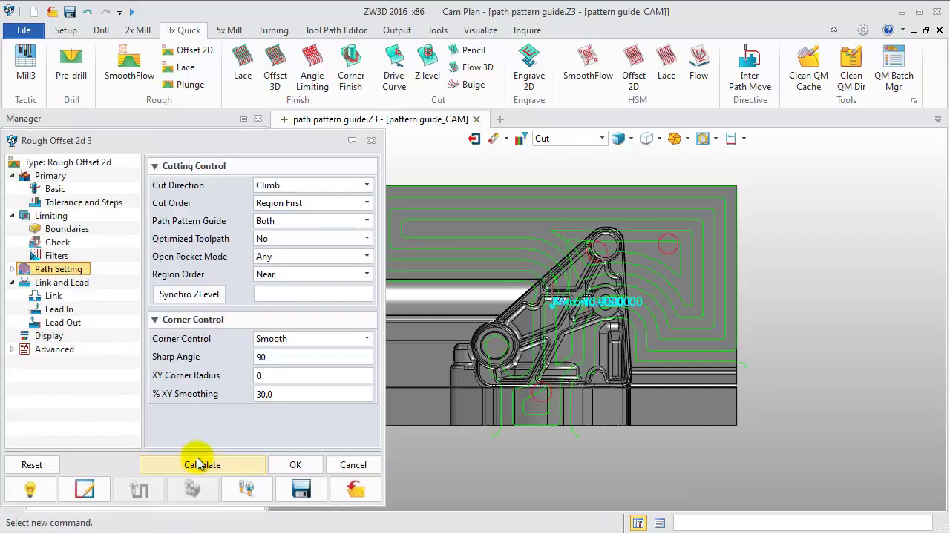
click(276, 465)
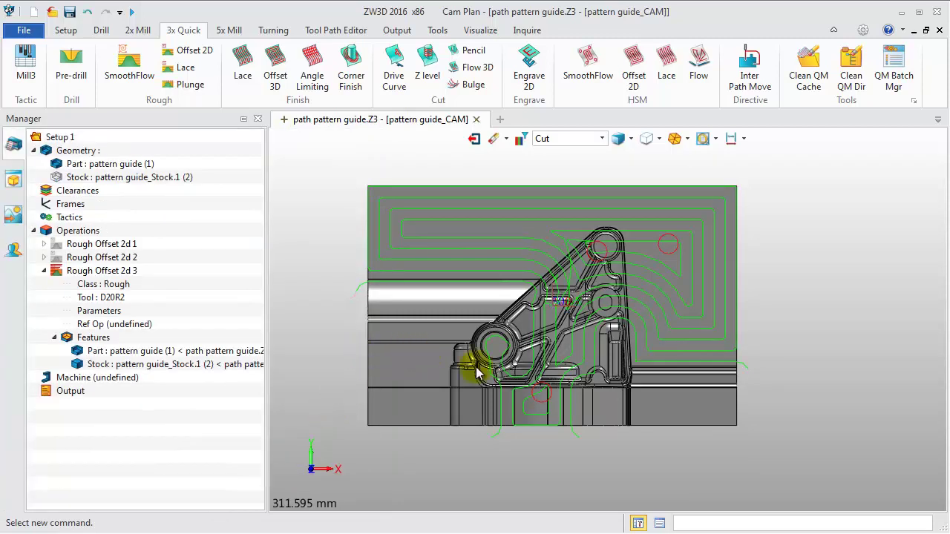